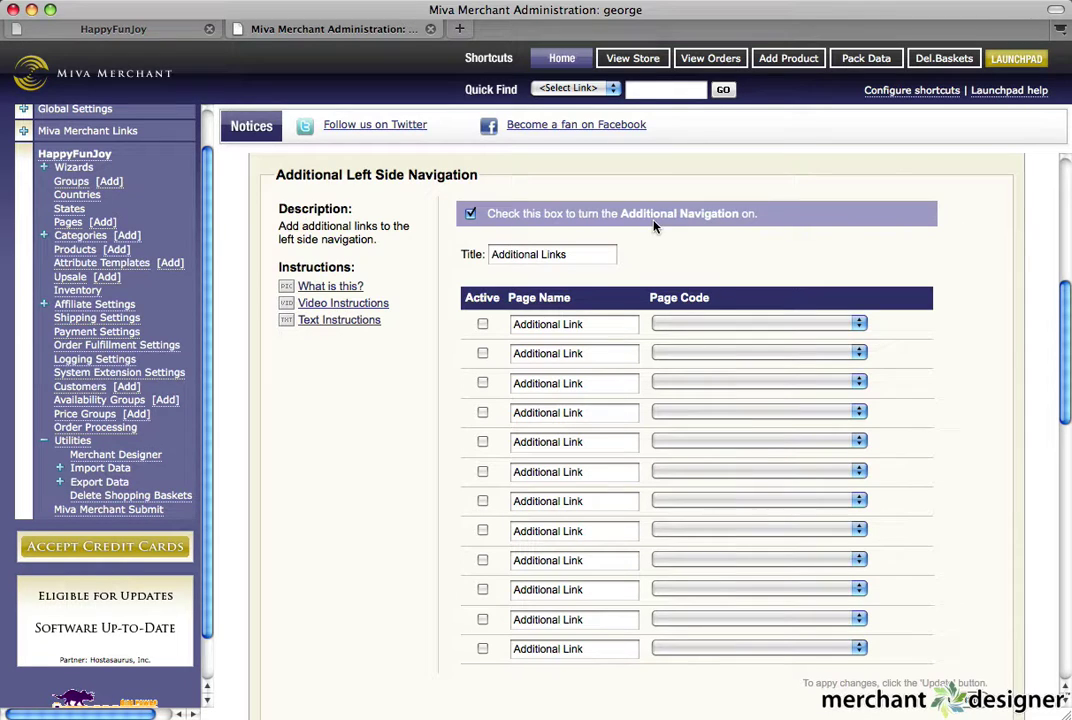
- View the Additional Left Side Navigation help image, then close the help window
left_click(351, 287)
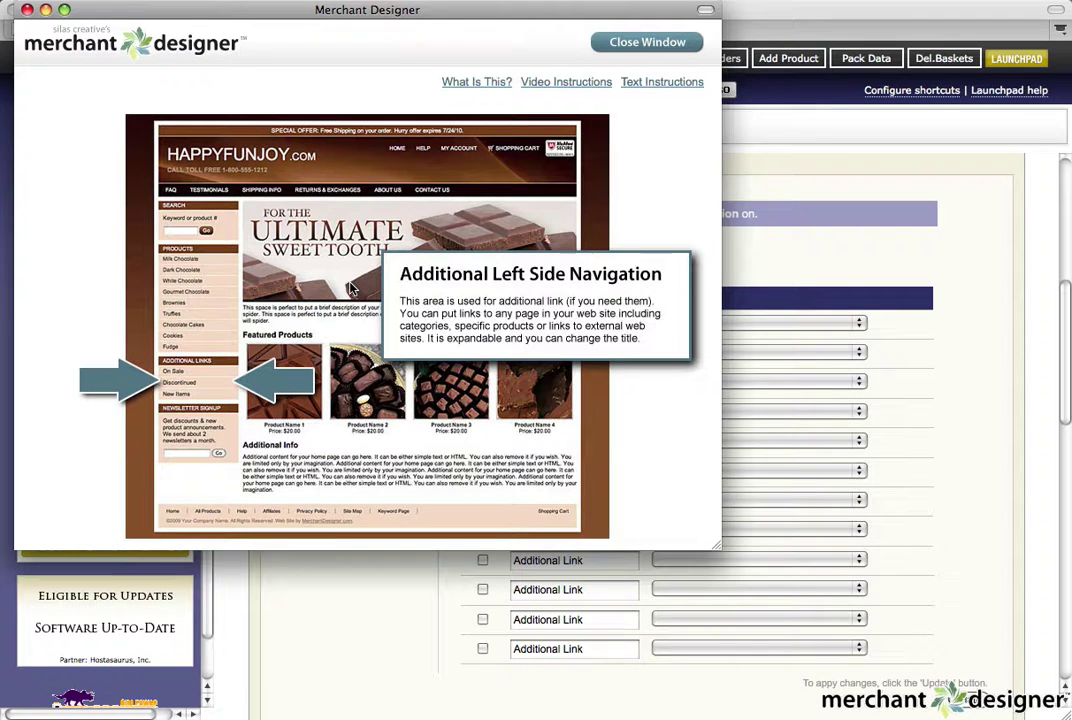
left_click(200, 381)
left_click(648, 43)
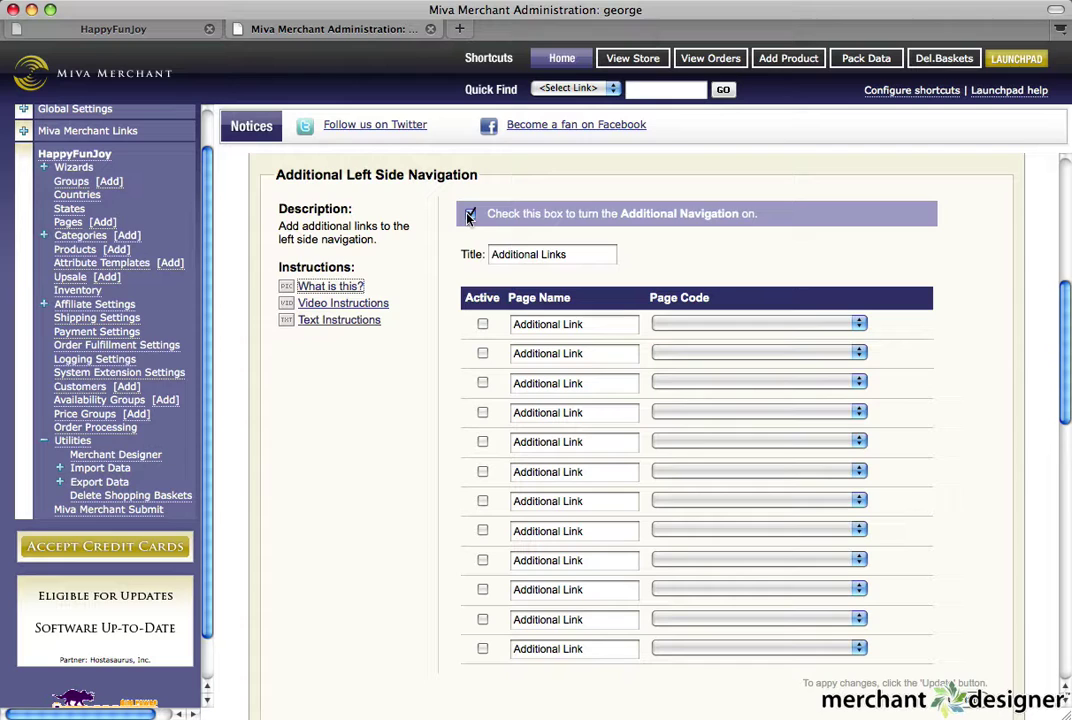
- Make the first link row active, leaving its page code unset
left_click_drag(490, 255, 579, 255)
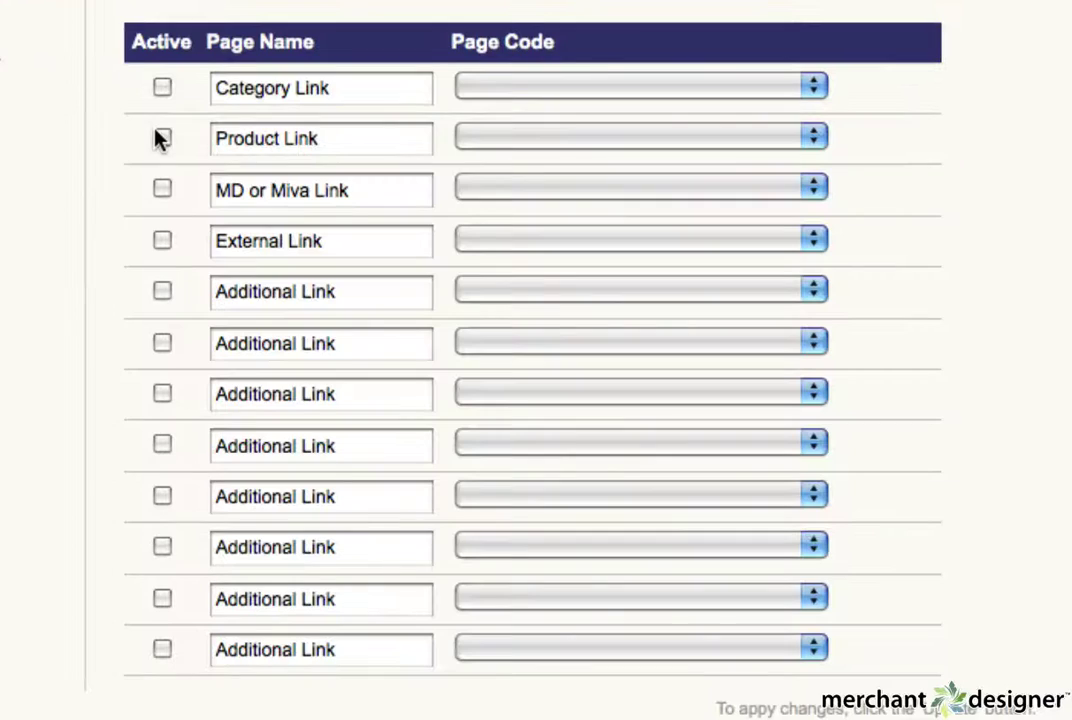
left_click(161, 89)
left_click(161, 89)
left_click(160, 89)
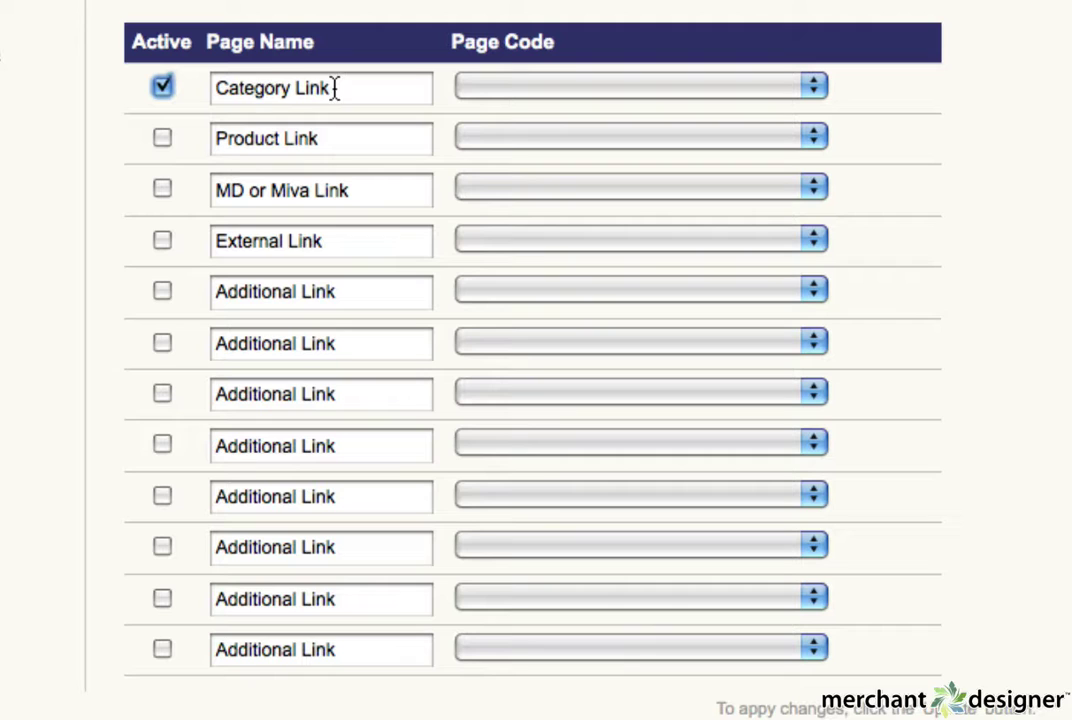
left_click_drag(222, 88, 335, 87)
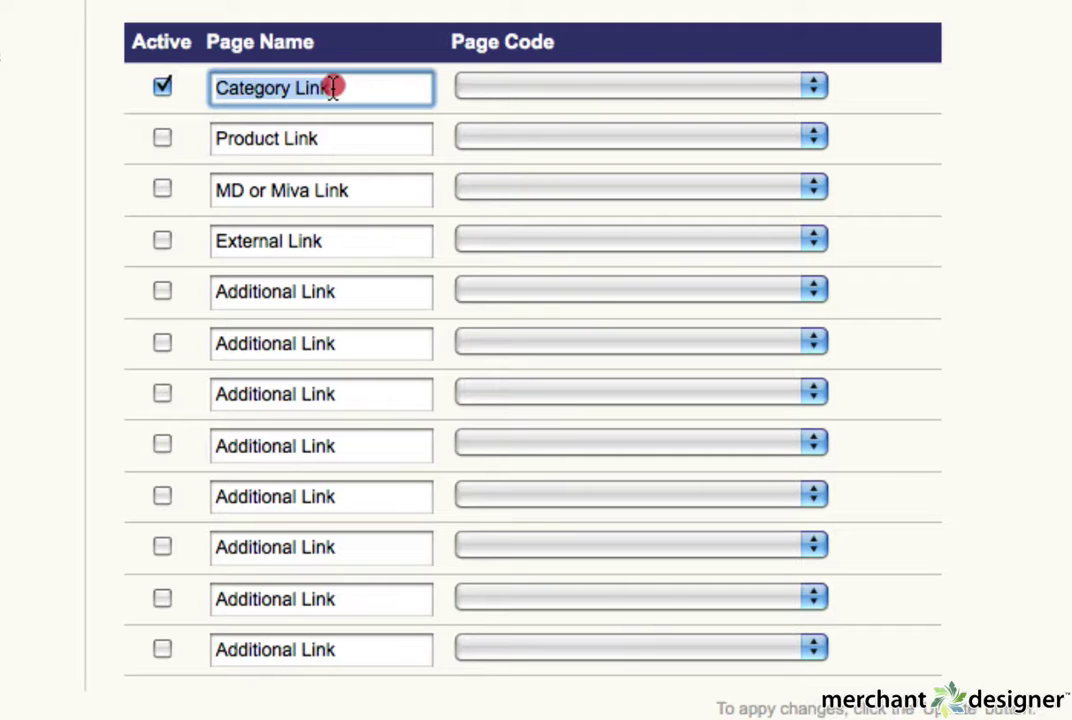
left_click(382, 92)
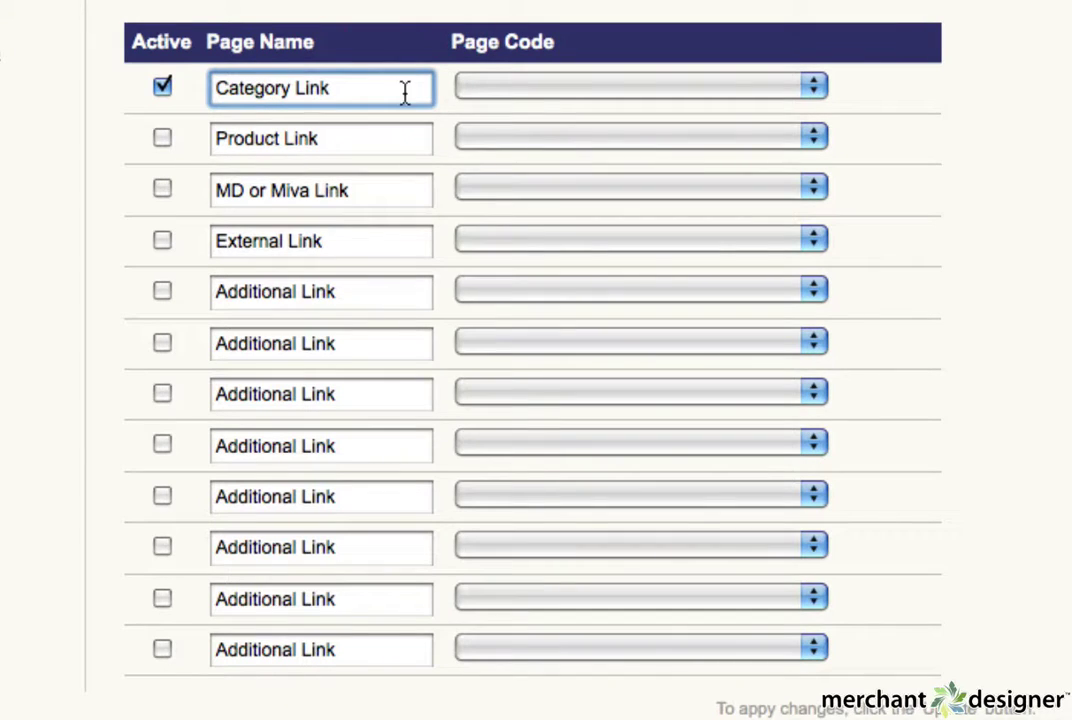
left_click(547, 96)
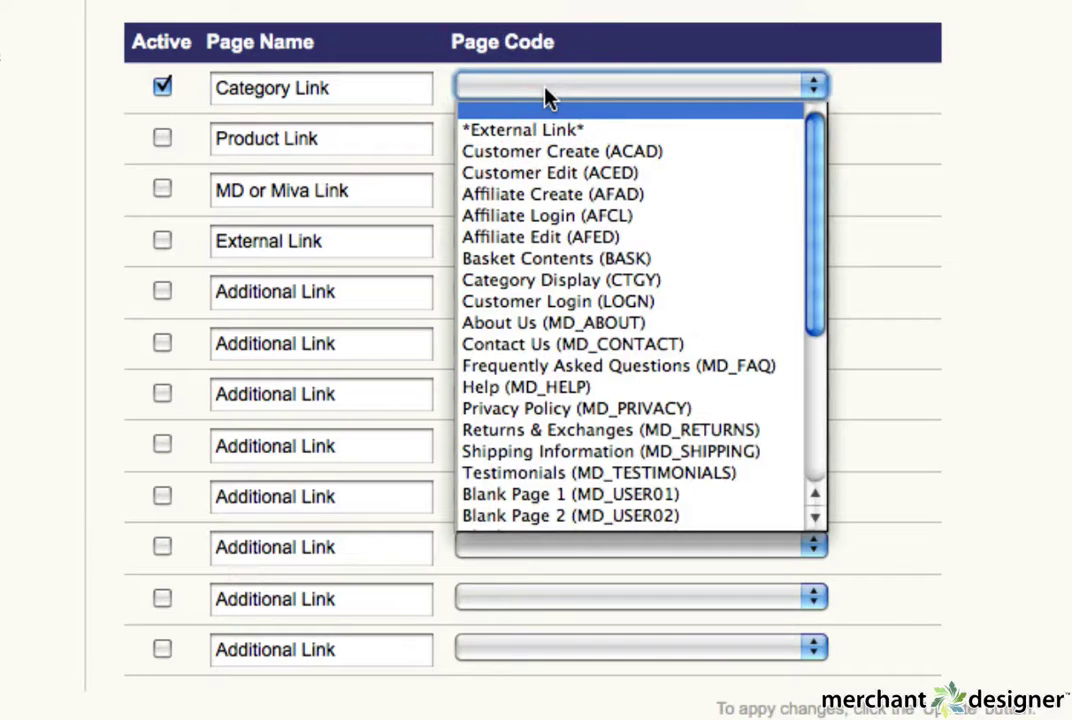
left_click(547, 96)
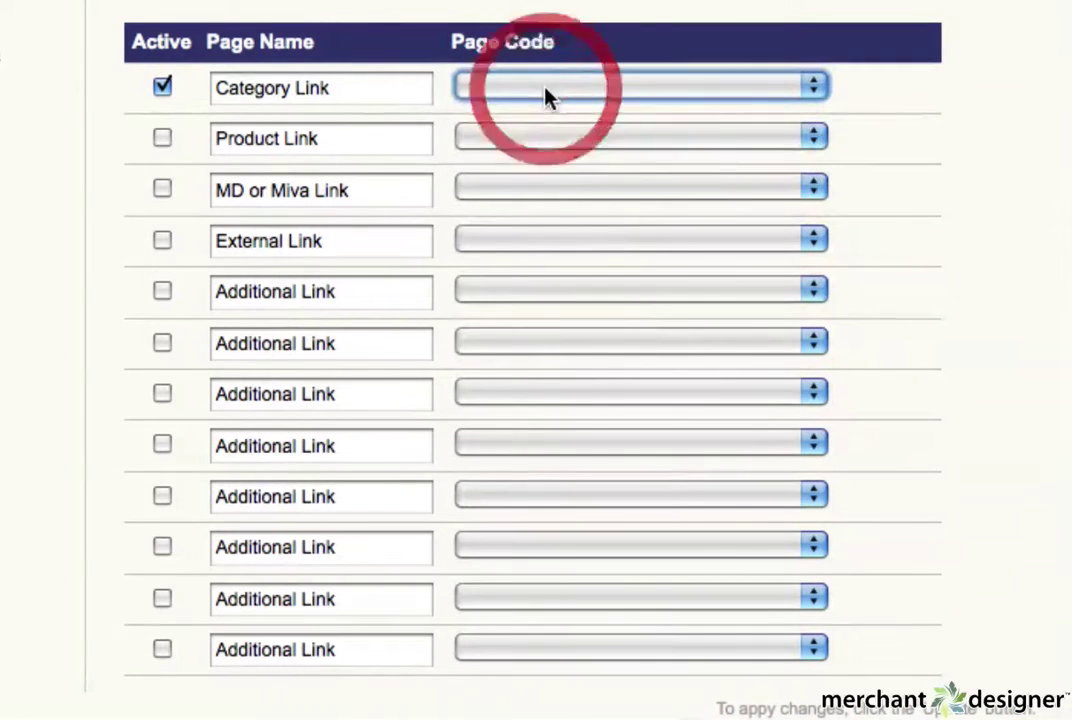
- Name the first four links Category Link, Product Link, MD or Miva Link and External Link
left_click(409, 90)
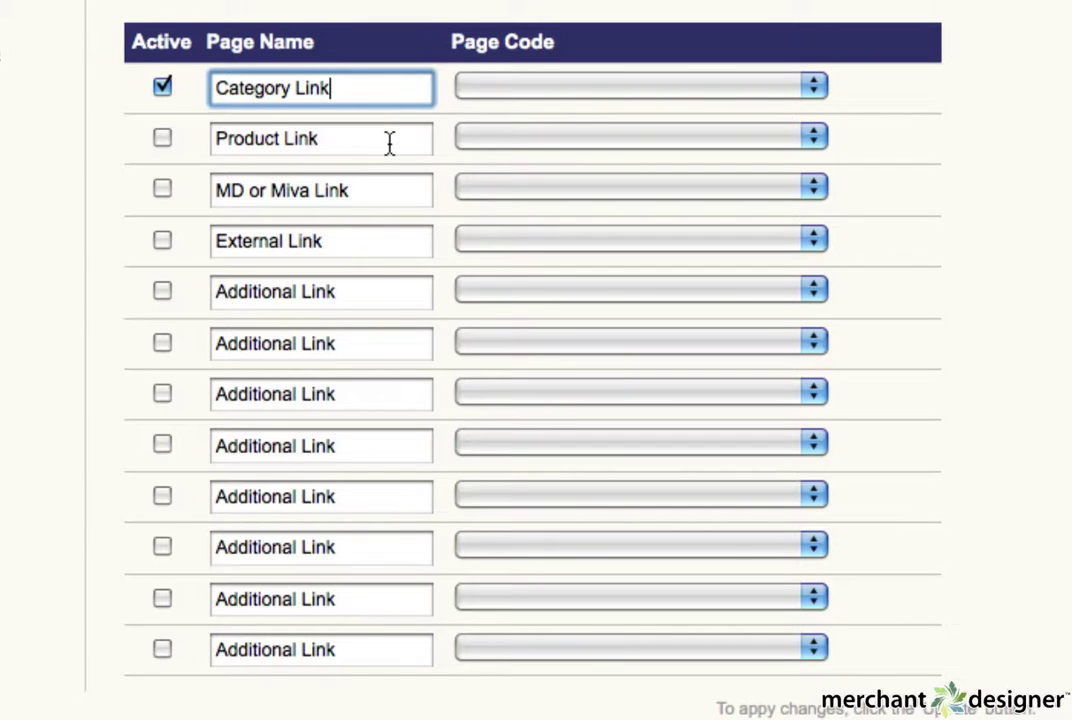
left_click(390, 143)
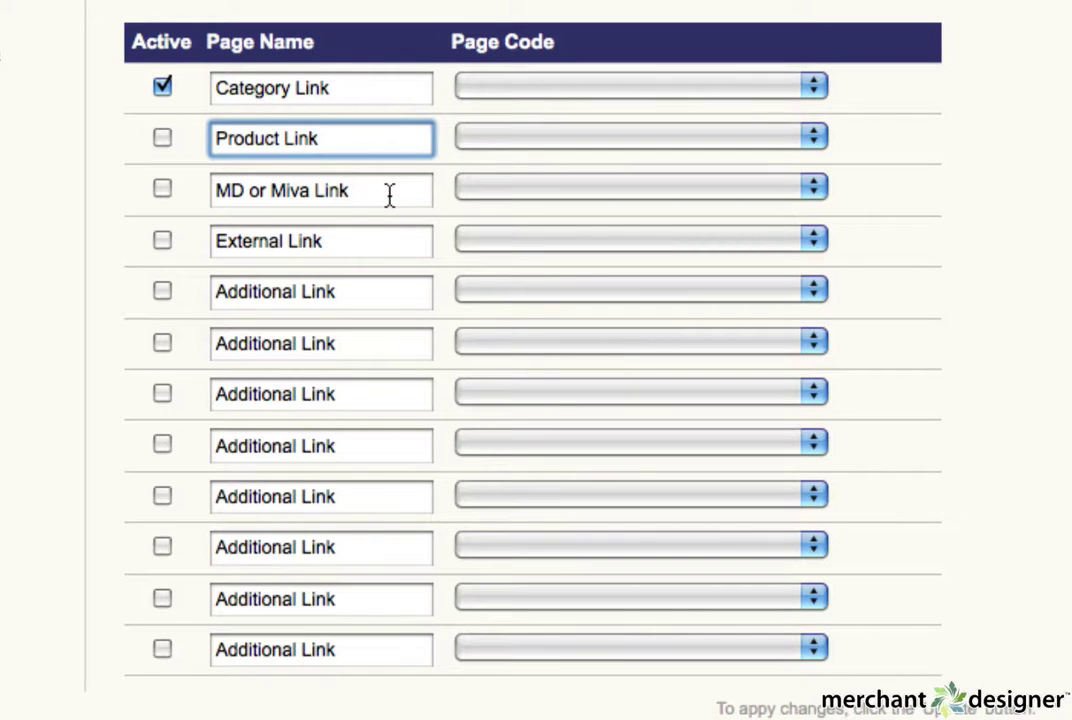
left_click(390, 196)
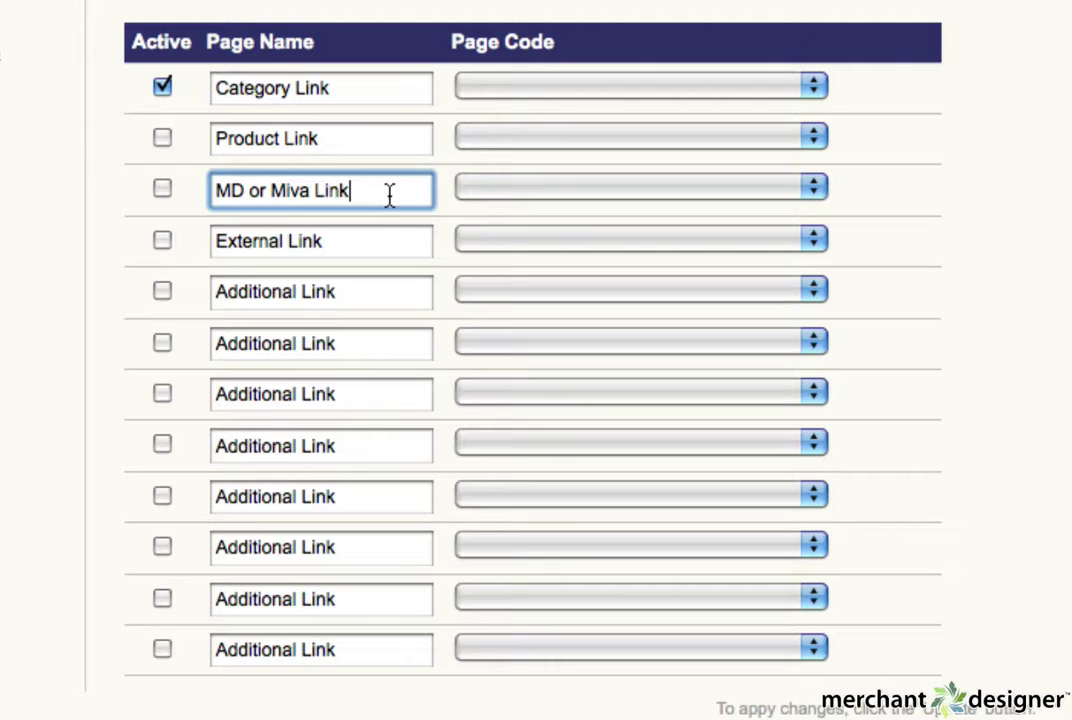
left_click(390, 240)
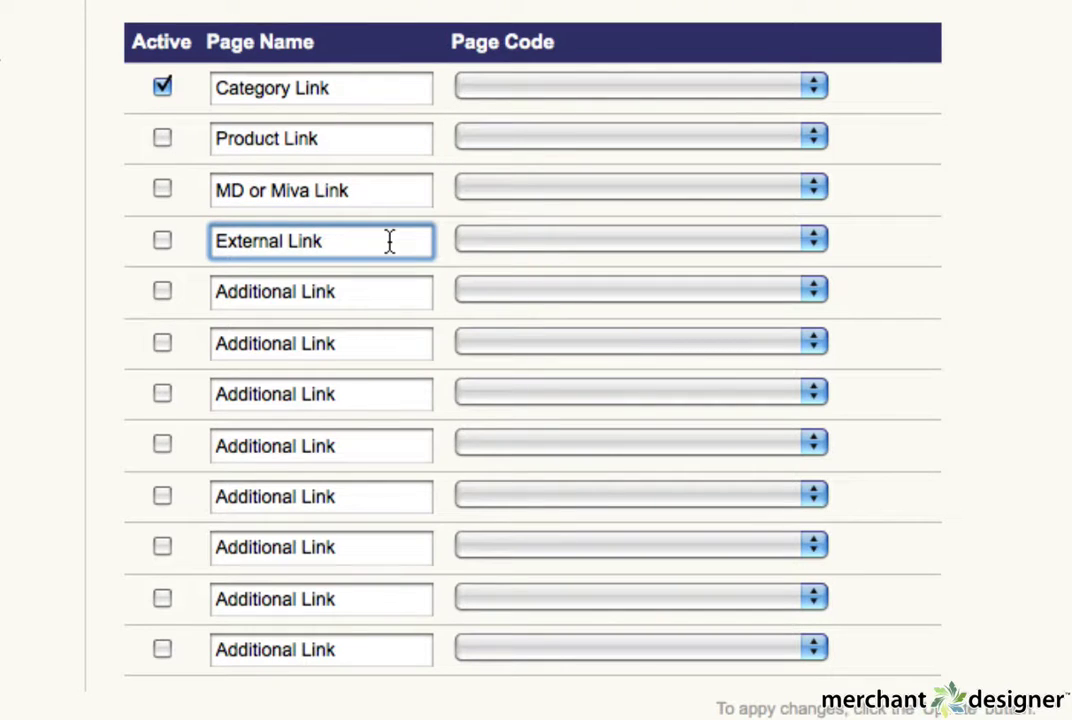
- Link Category Link to the Category Display (CTGY) page for category tempcat2 (Category 2)
left_click(360, 90)
left_click(519, 88)
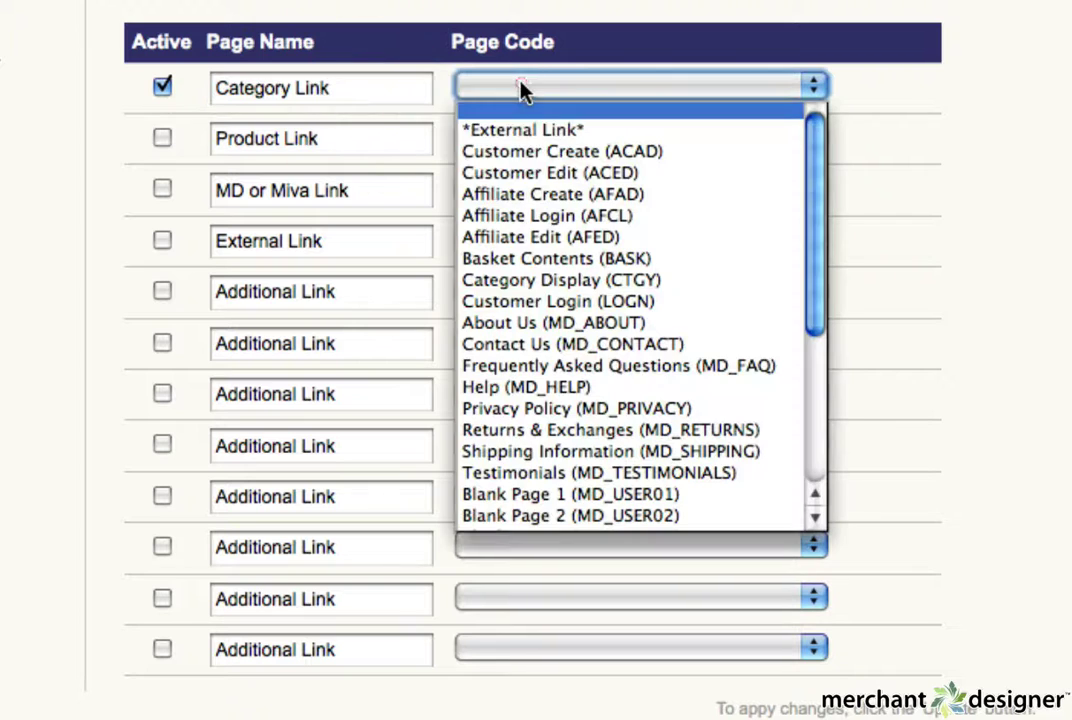
left_click(531, 280)
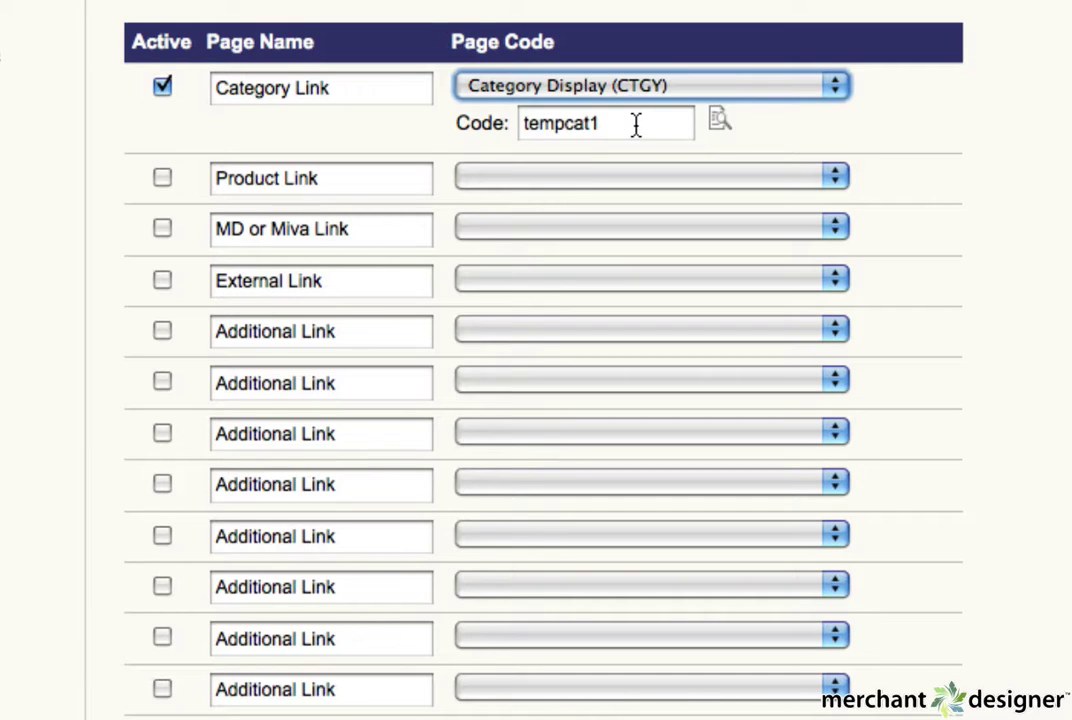
left_click(719, 126)
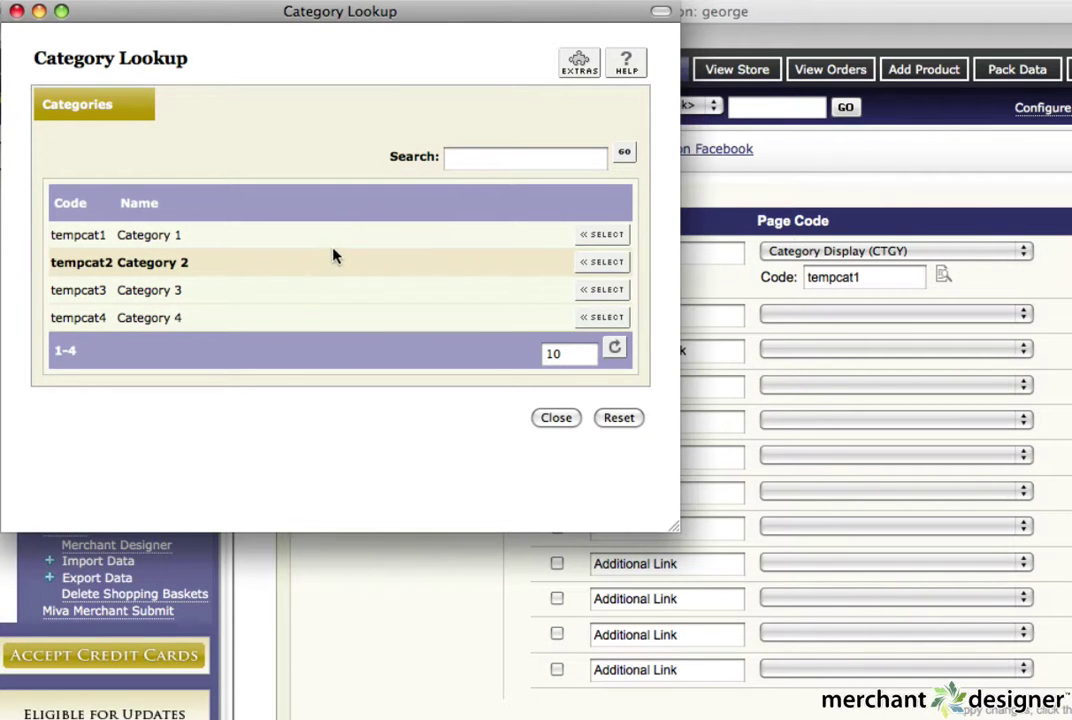
left_click(605, 262)
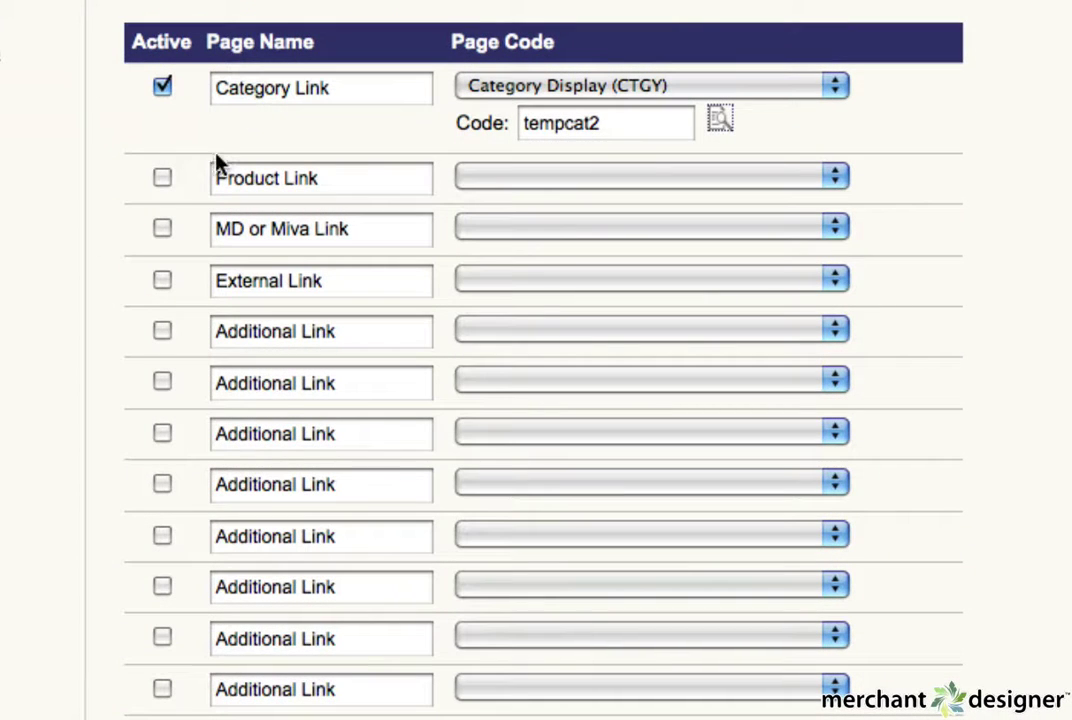
- Activate Product Link and point it to Product Display (PROD) for product tempprod2 (Product 2)
left_click(163, 178)
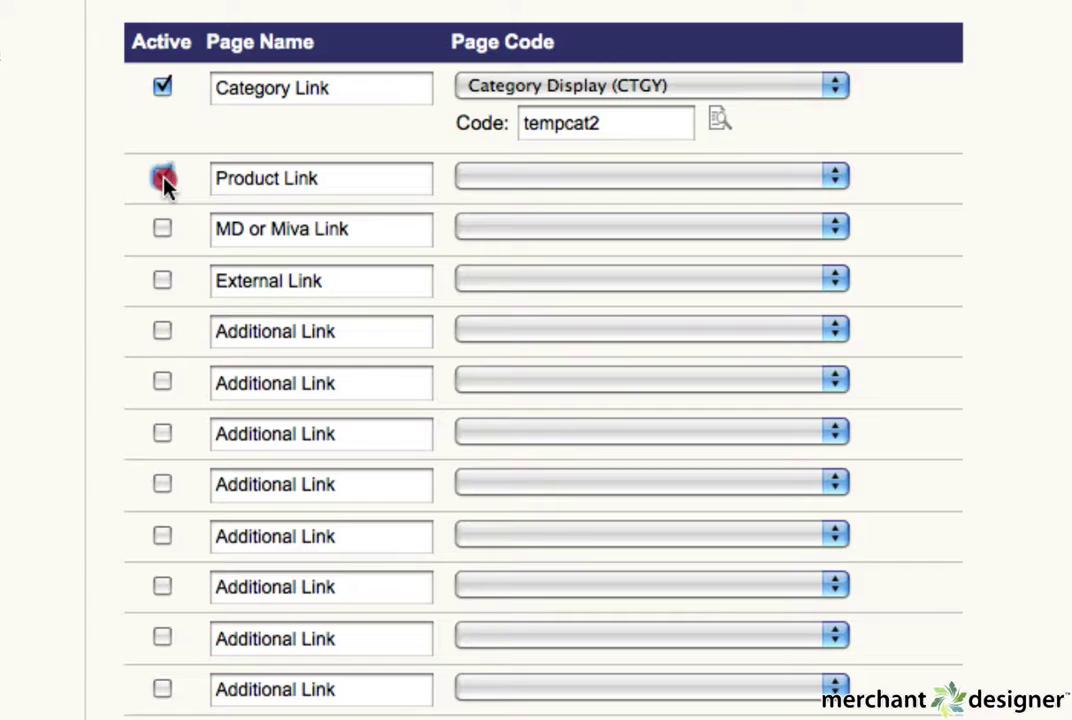
left_click(529, 177)
left_click_drag(835, 402, 858, 572)
left_click(600, 568)
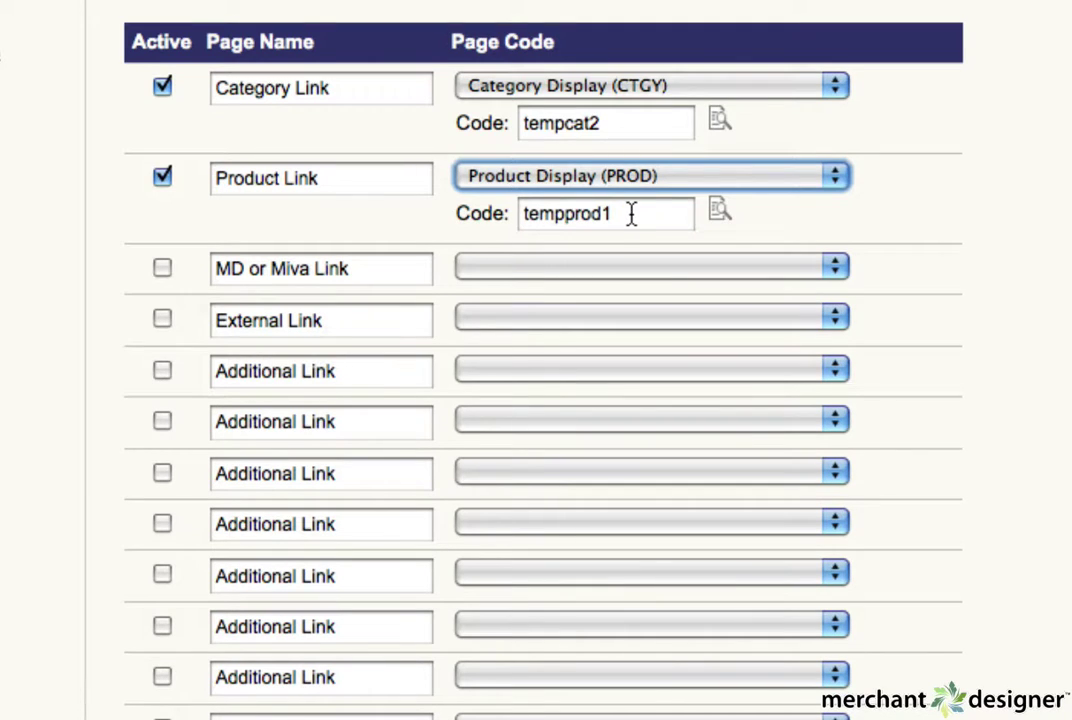
left_click(720, 215)
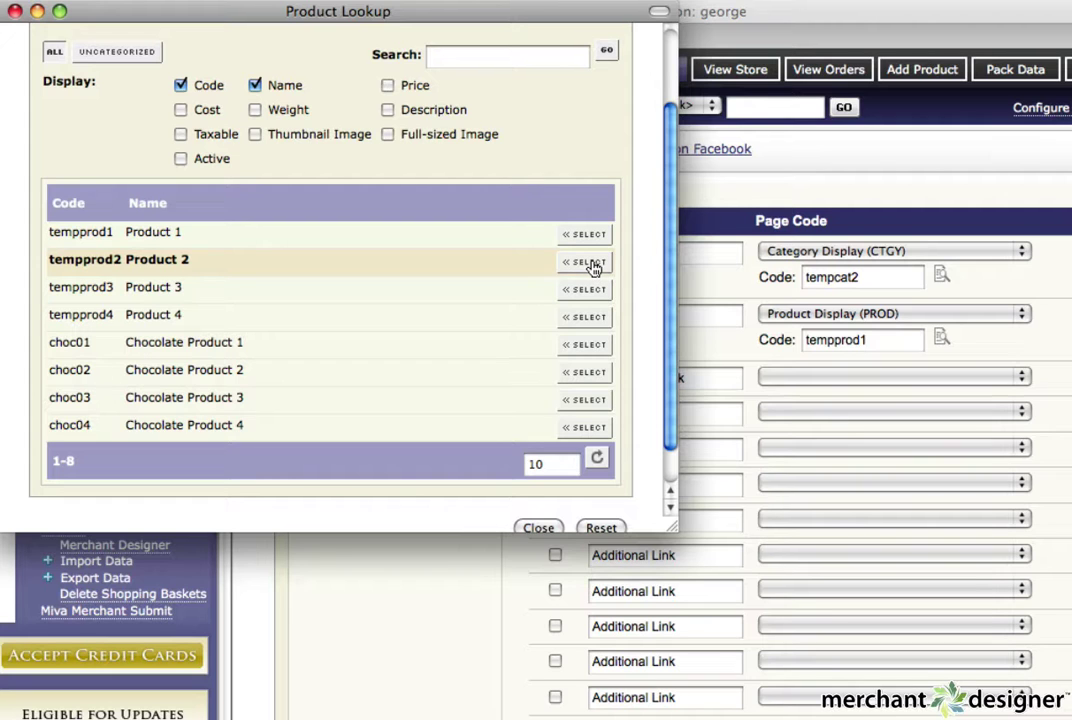
left_click(586, 263)
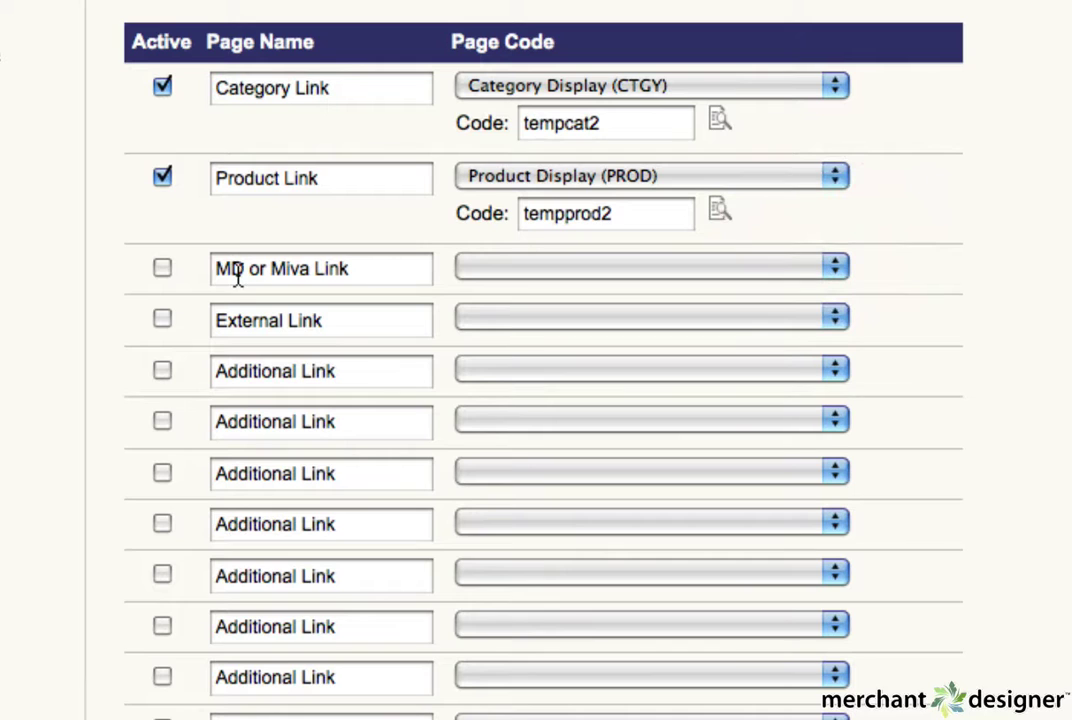
- Activate MD or Miva Link and link it to the About Us (MD_ABOUT) page
left_click(163, 268)
left_click(537, 268)
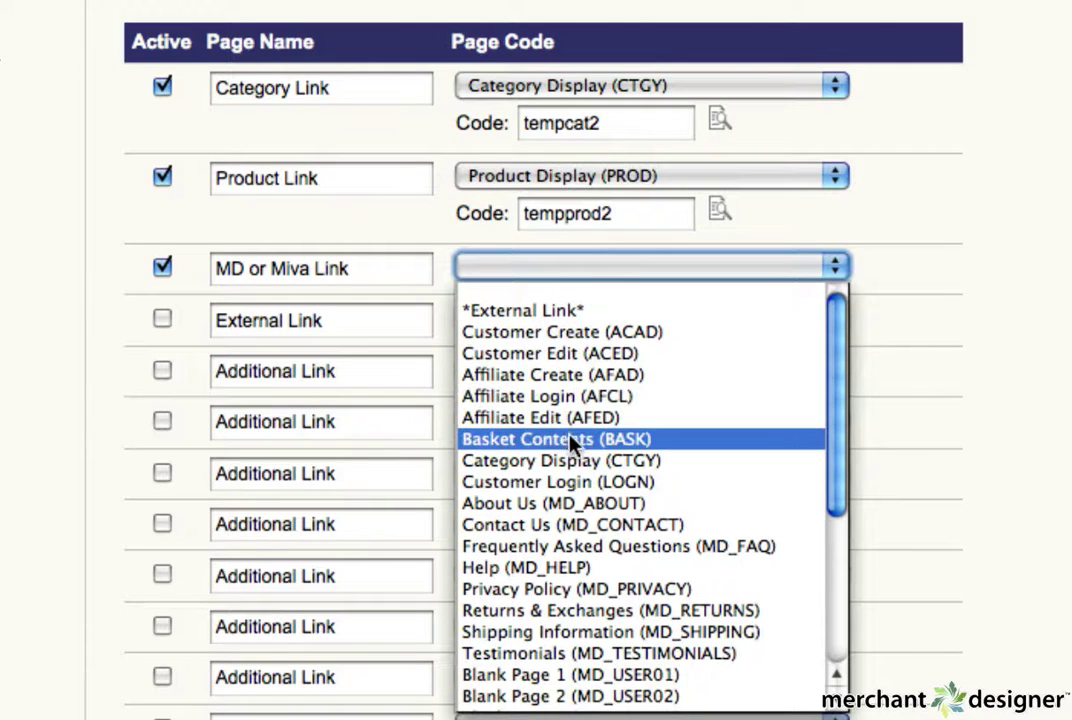
left_click(577, 505)
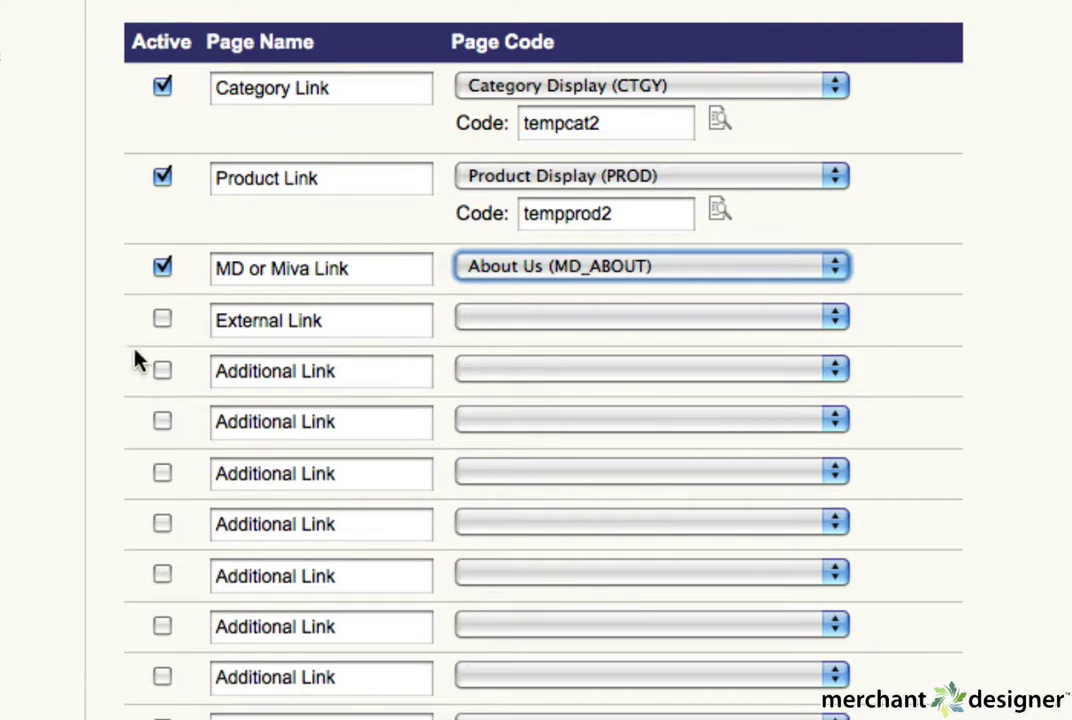
left_click(162, 322)
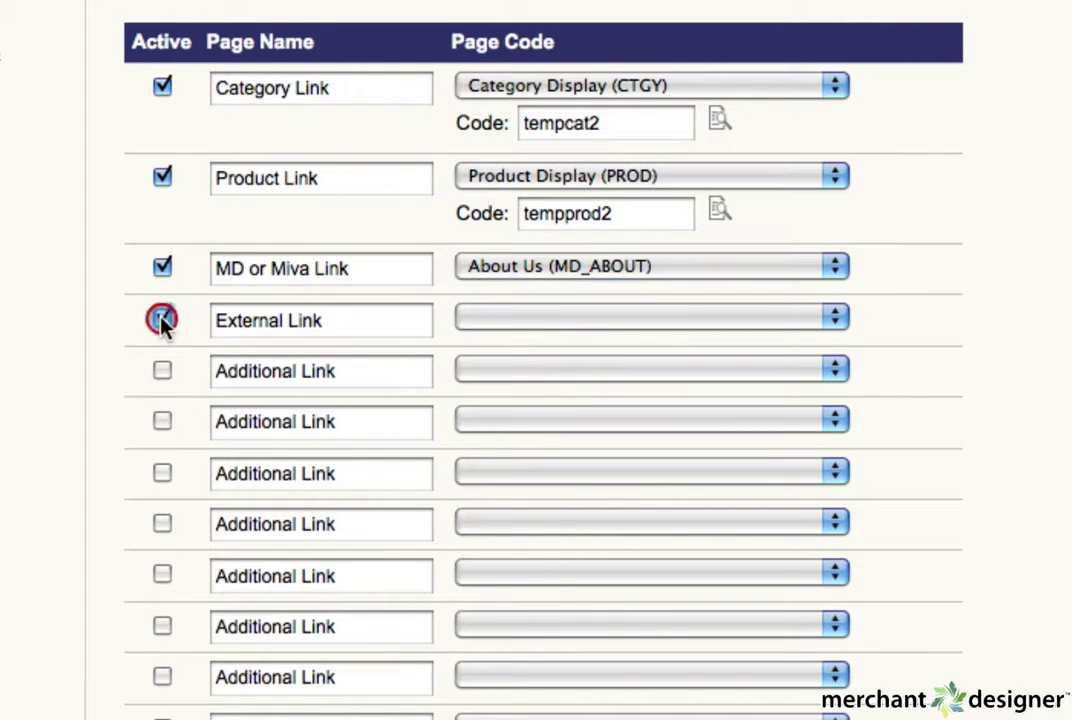
left_click(514, 318)
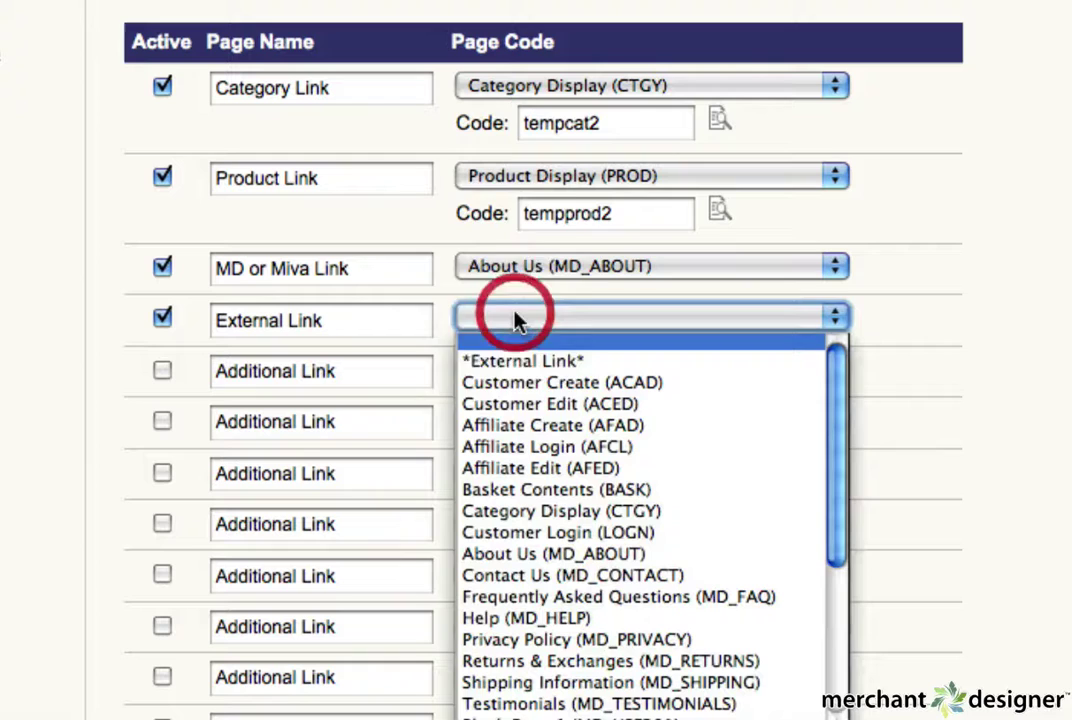
left_click(528, 368)
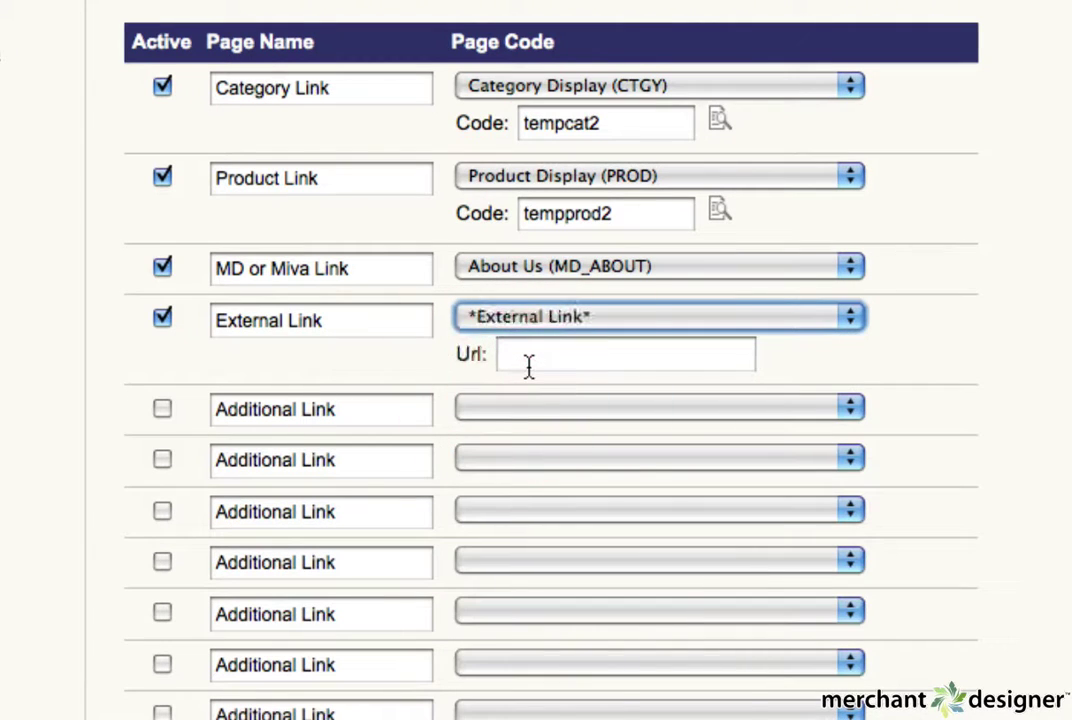
left_click(529, 362)
type("ww")
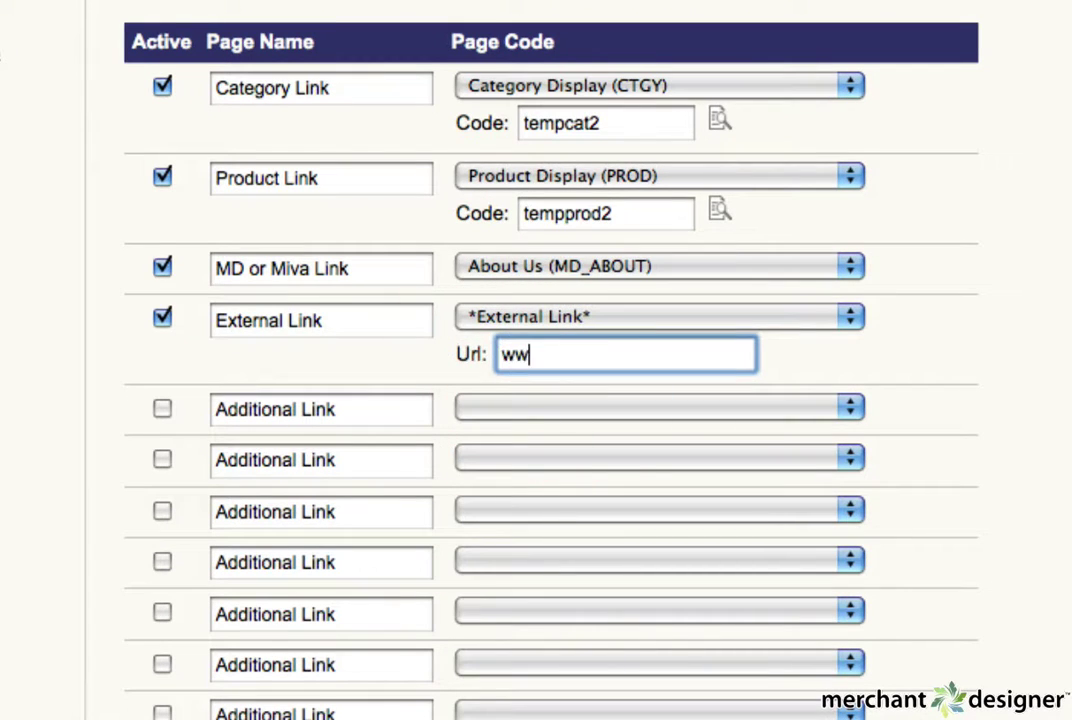
type("w.google.com")
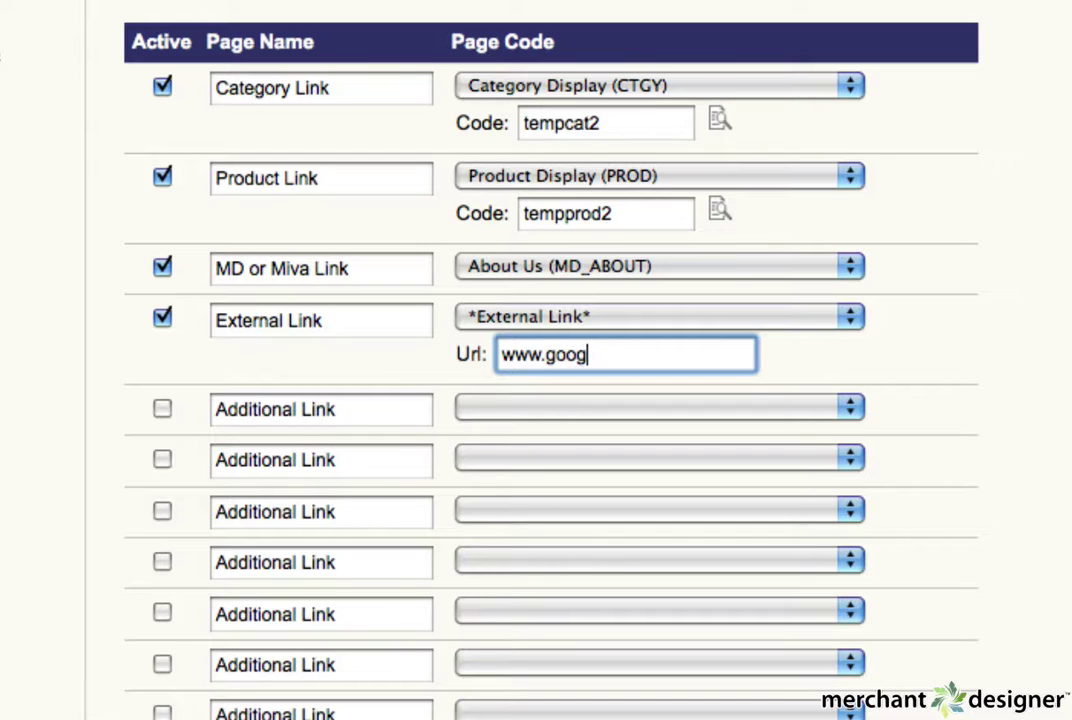
left_click(933, 354)
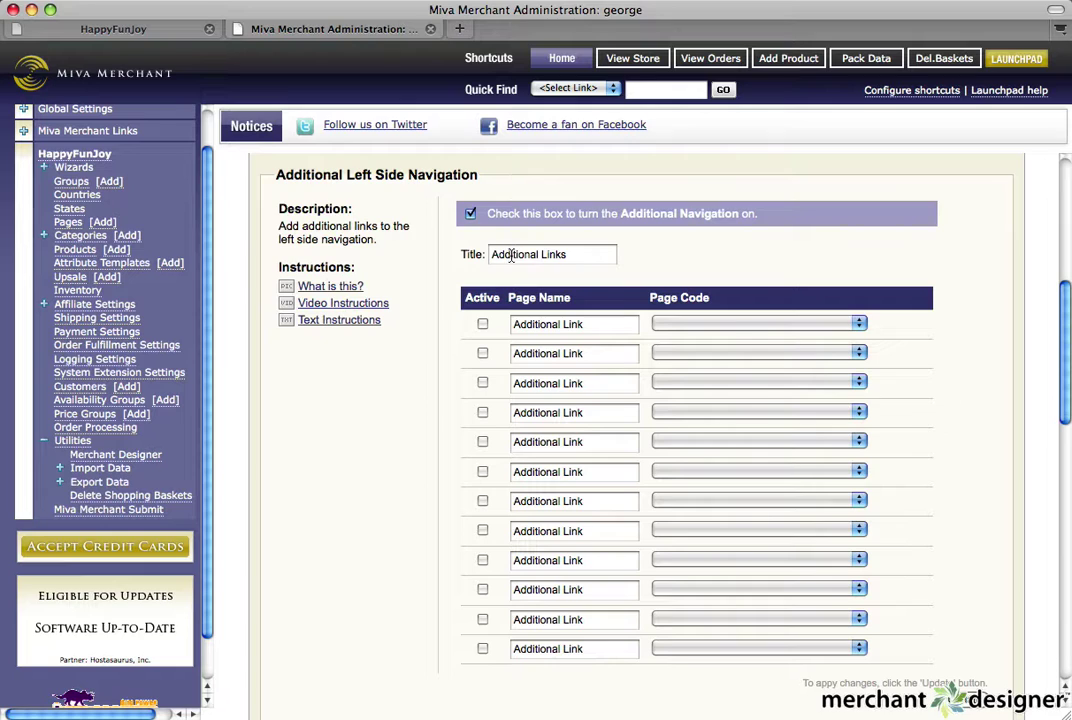
- Change the navigation title to 'Follow Us On'
left_click_drag(489, 255, 569, 256)
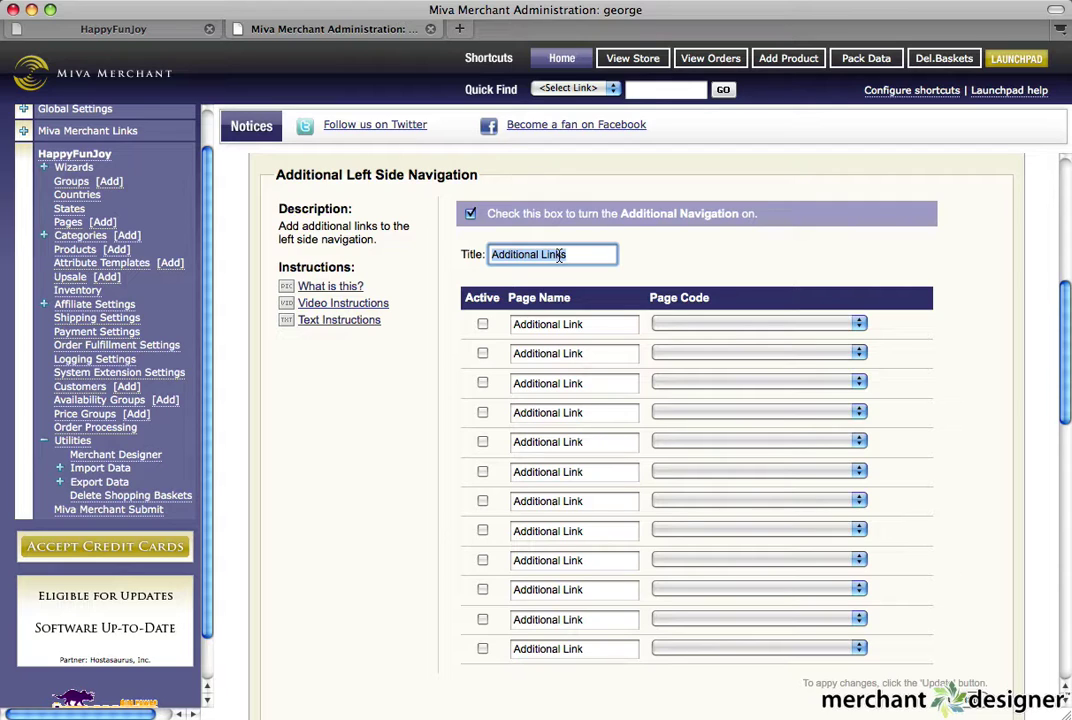
type("Follow Us On")
left_click(425, 348)
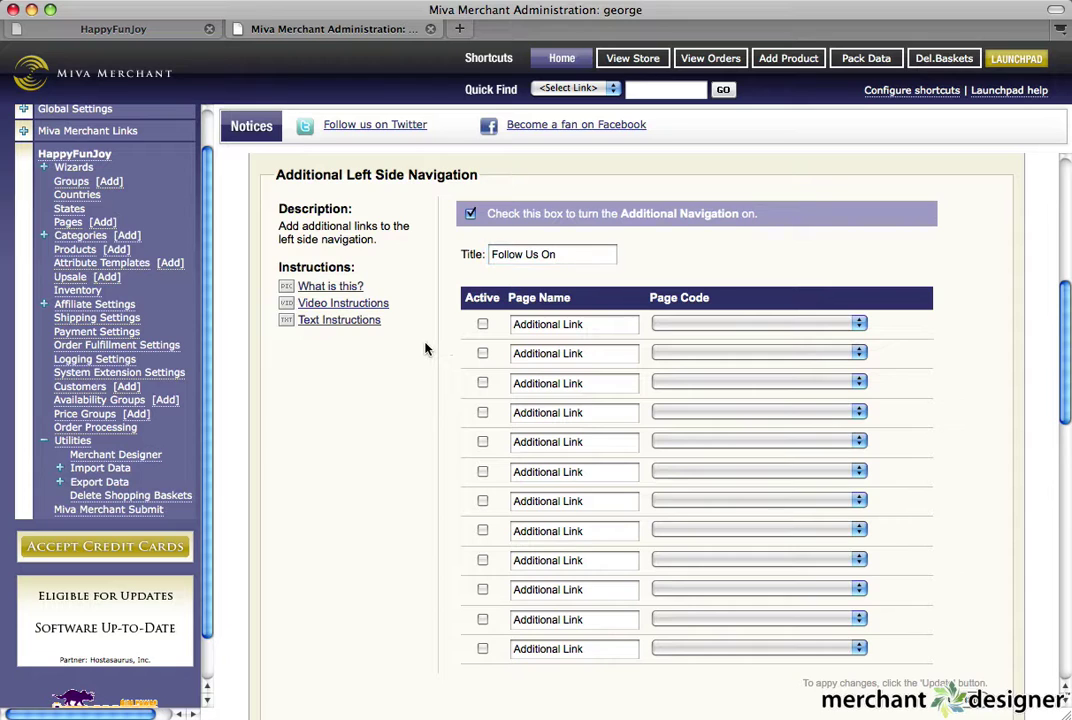
left_click(482, 325)
left_click_drag(548, 324, 581, 325)
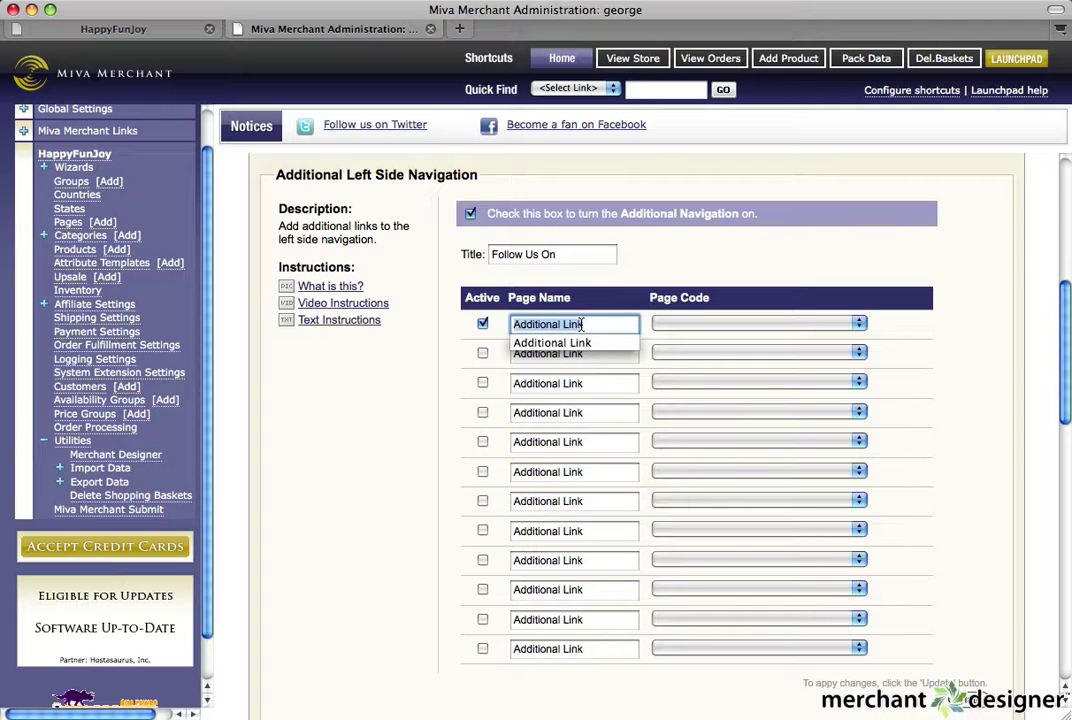
type("Twitter")
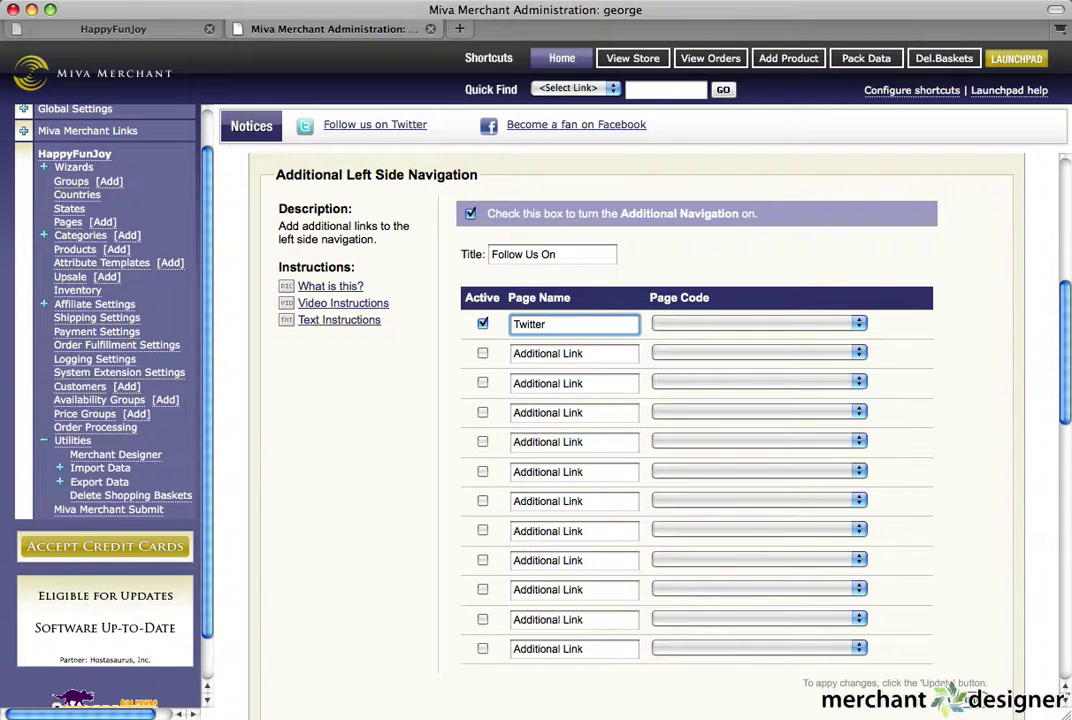
left_click(698, 324)
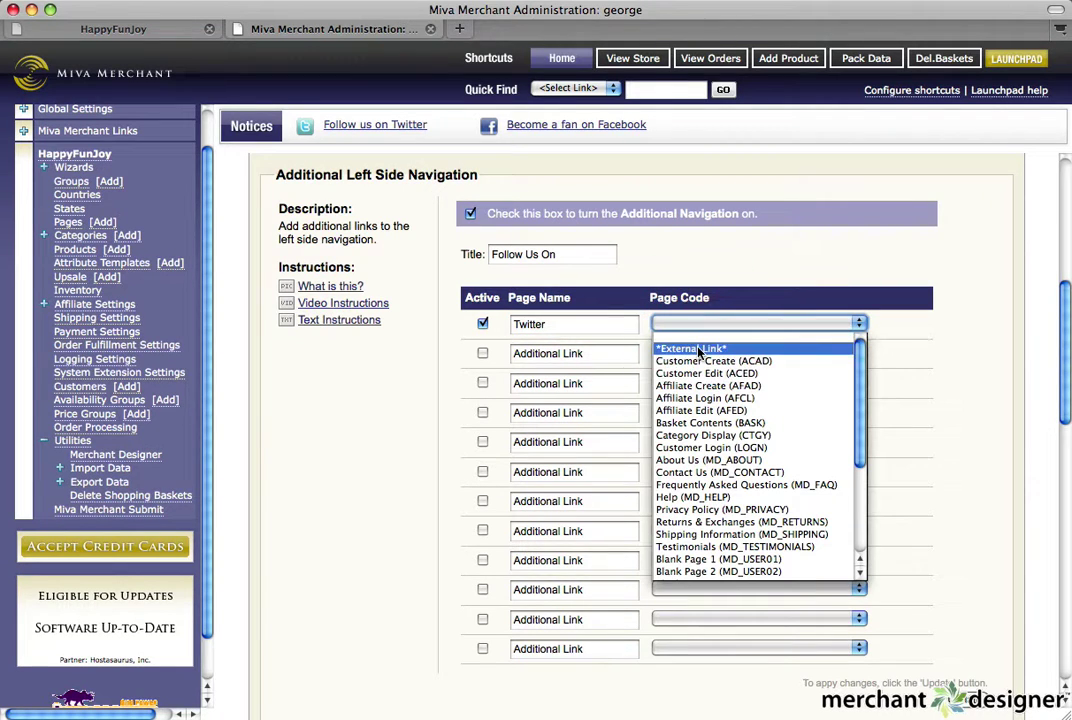
left_click(698, 348)
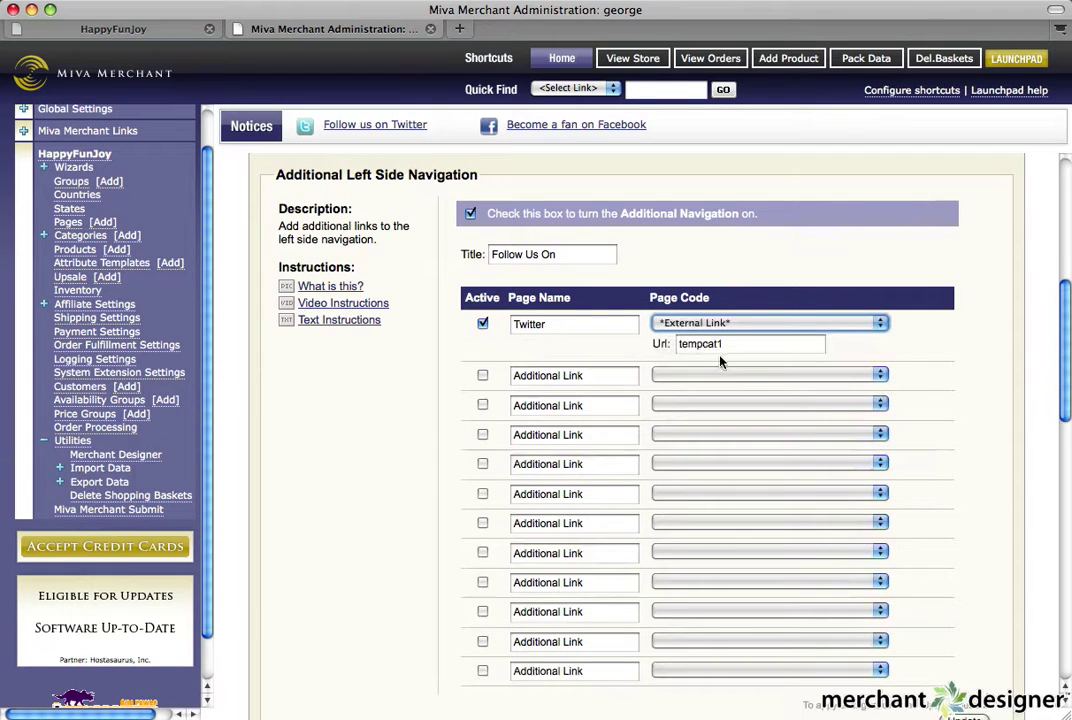
double_click(730, 345)
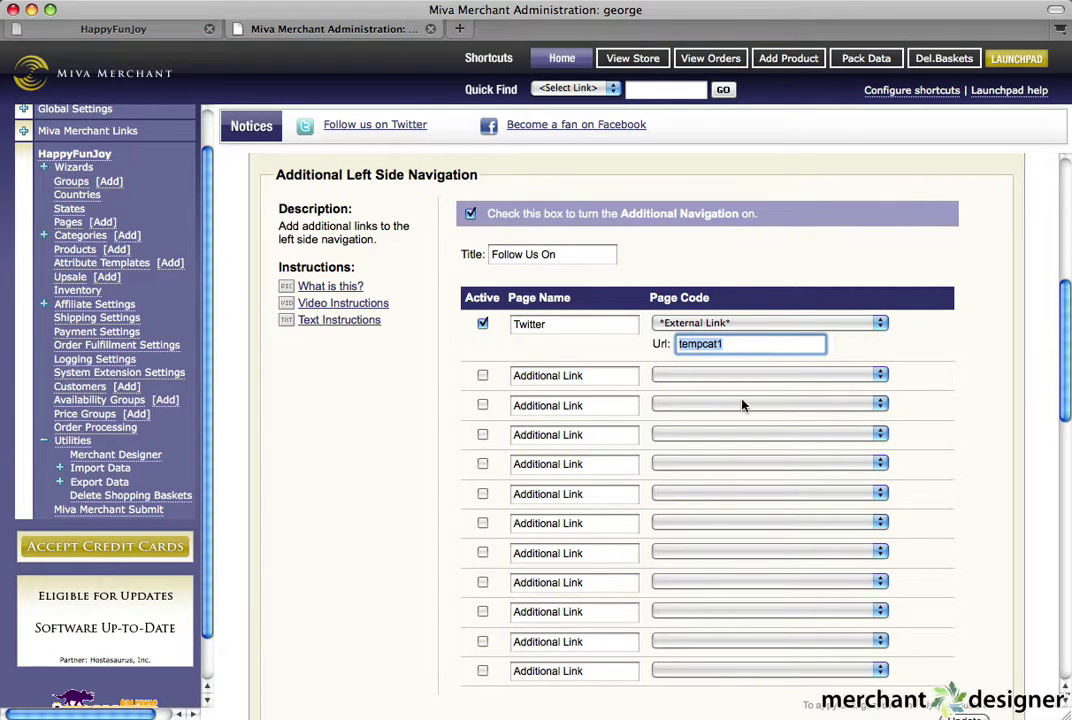
type("www.twitter.com")
left_click(371, 407)
left_click(483, 377)
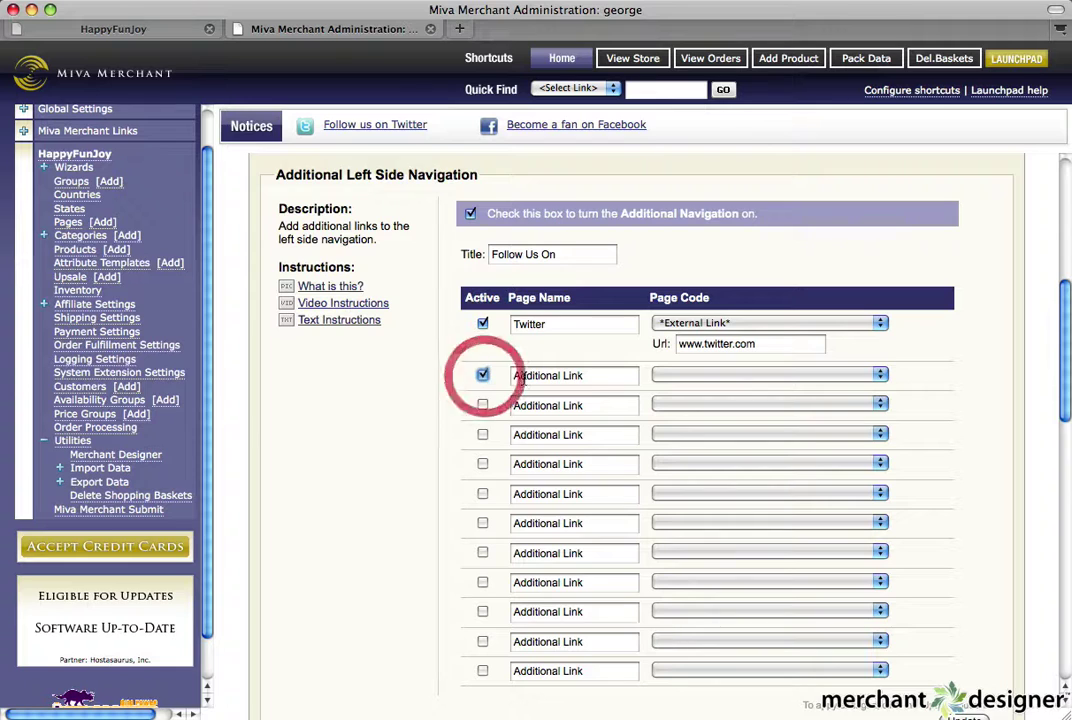
triple_click(592, 376)
type("Facebook")
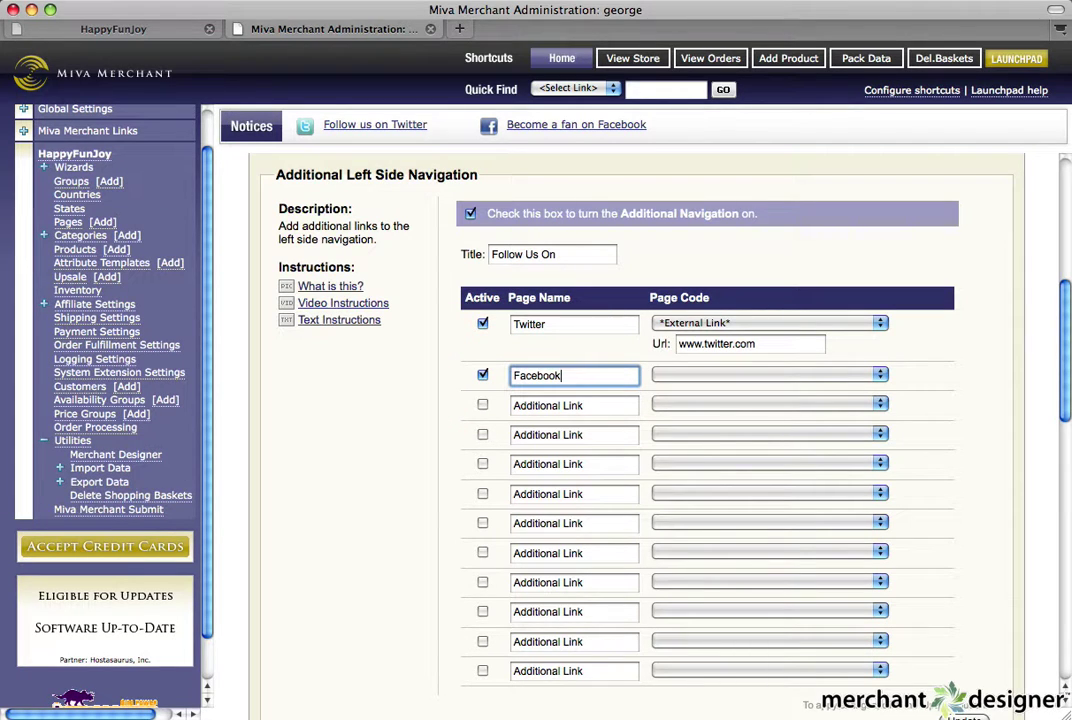
left_click(708, 376)
left_click(694, 398)
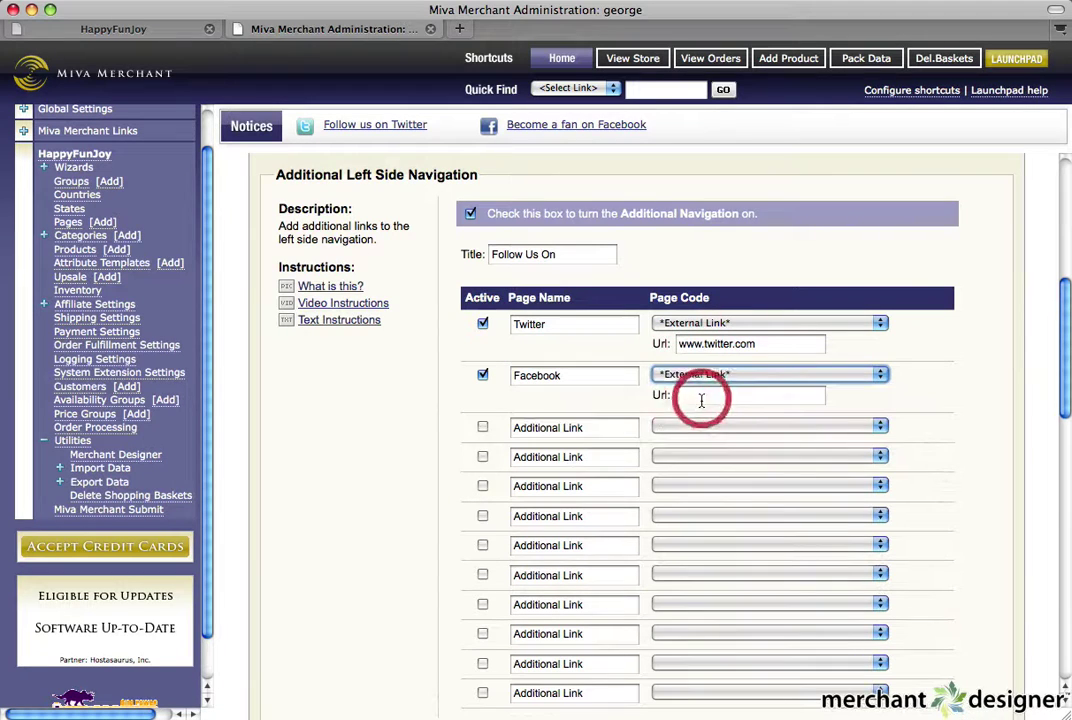
left_click(696, 397)
type("www.fac")
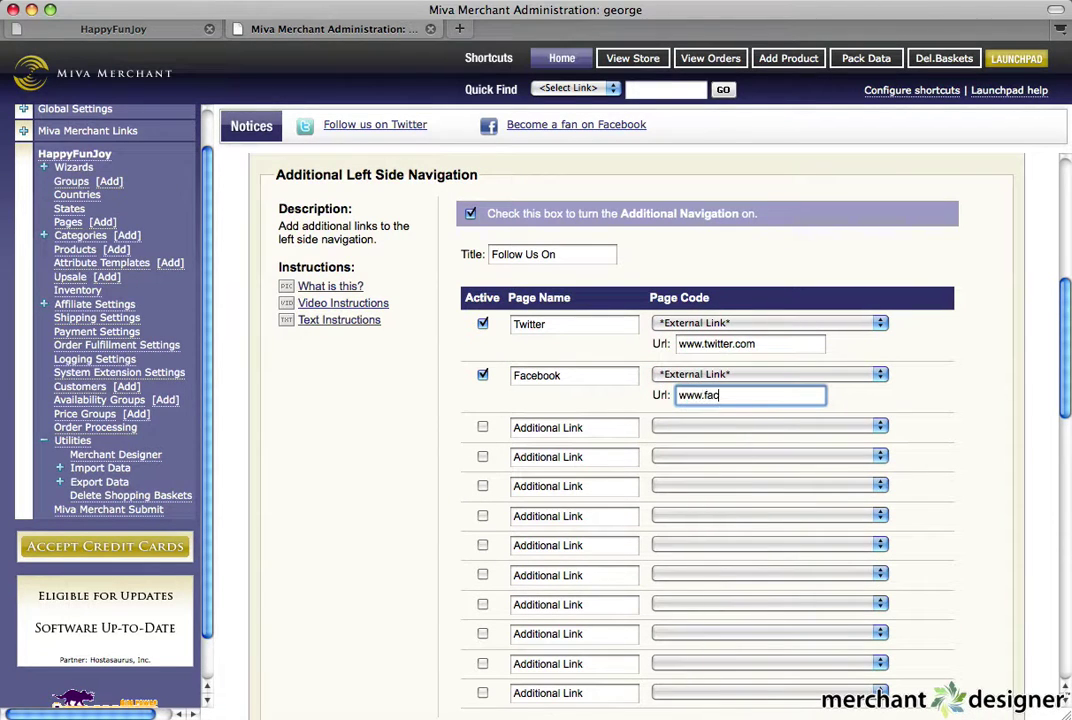
type("ebook.com")
left_click(925, 398)
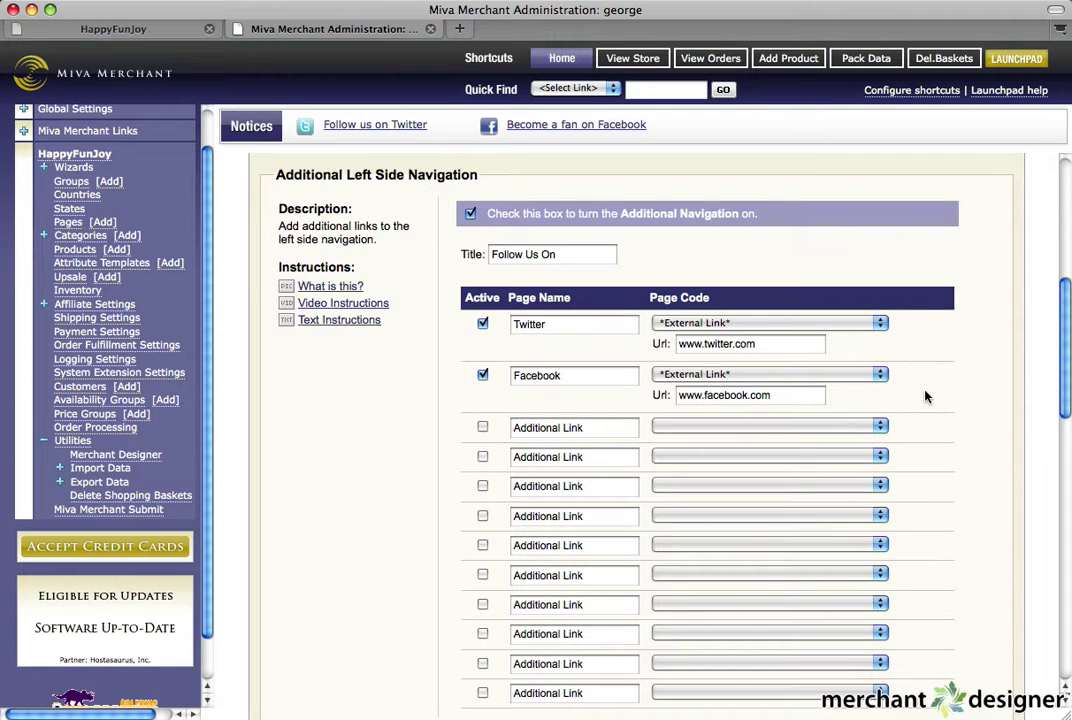
- Save the navigation with Update and reload the HappyFunJoy storefront to see Follow Us On
scroll(925, 397, "down", 3)
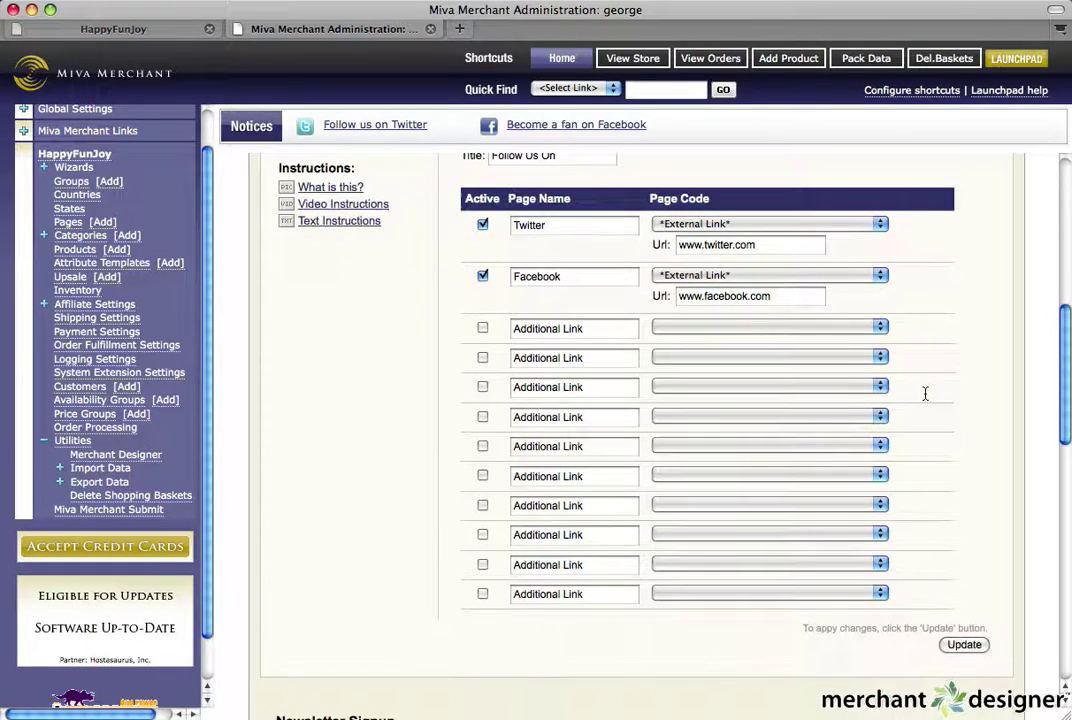
left_click(965, 647)
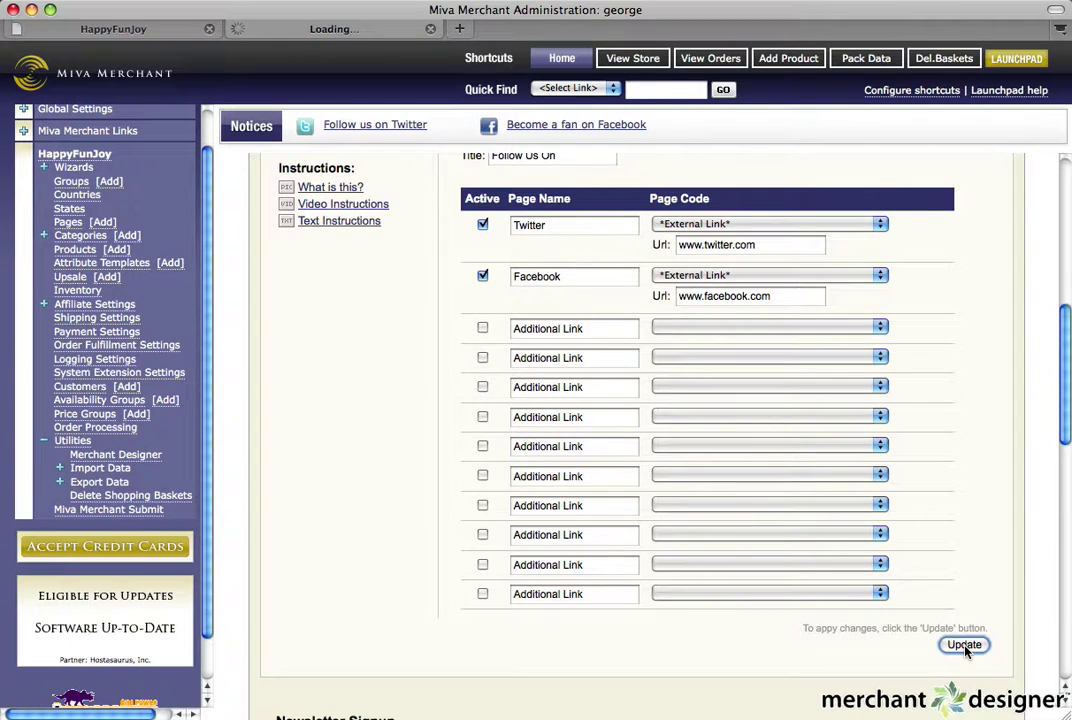
left_click(113, 28)
left_click(67, 329)
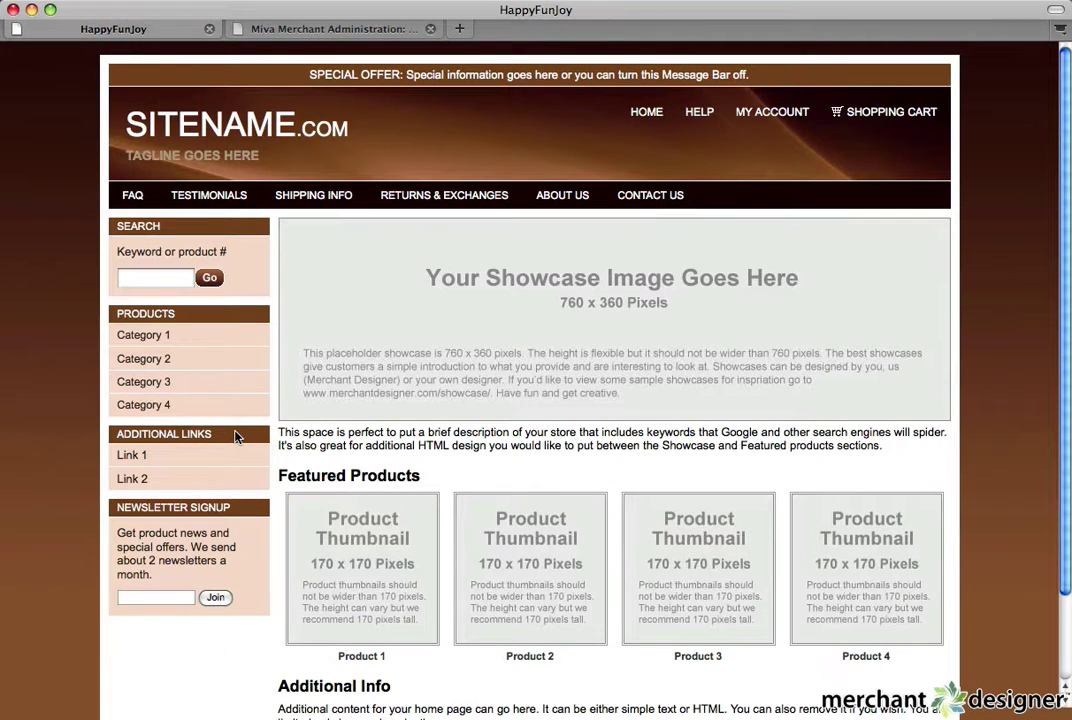
key("super+r")
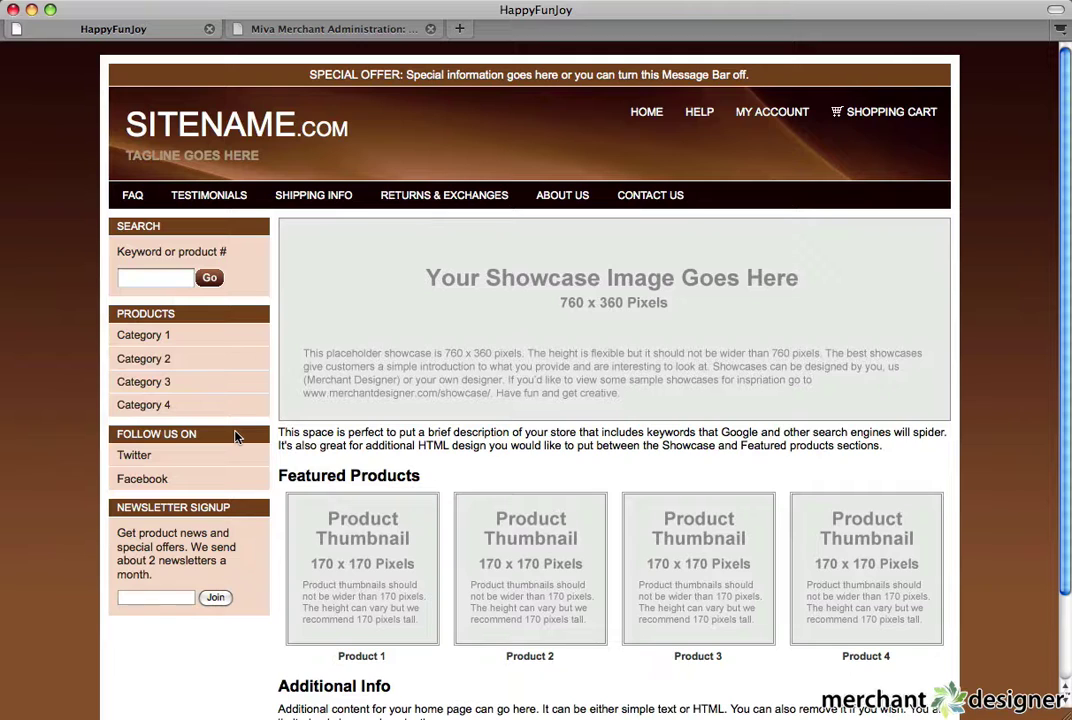